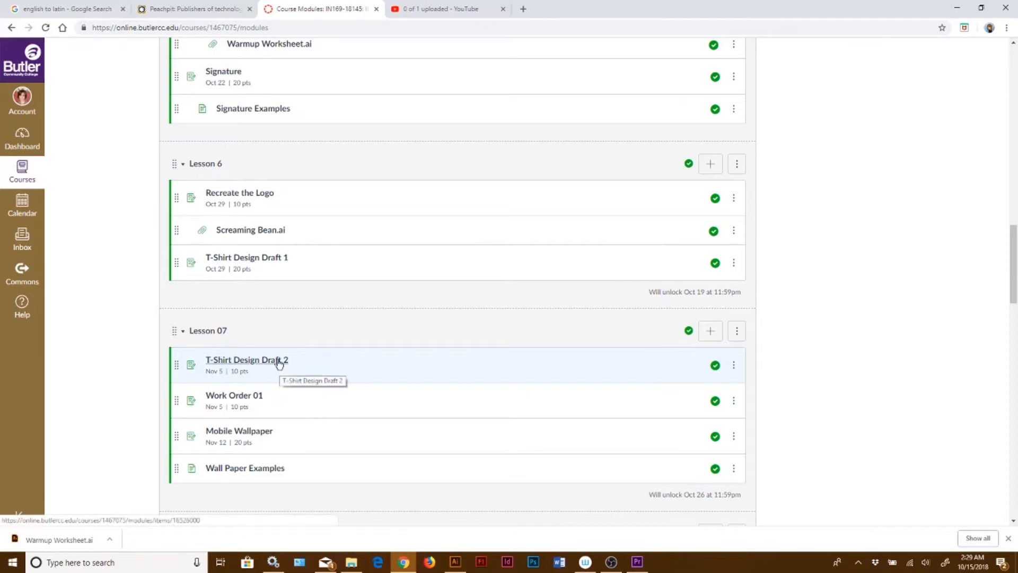
Browse the Work Order 01 assignment and continue to the Mobile Wallpaper assignment page in the course
click(247, 396)
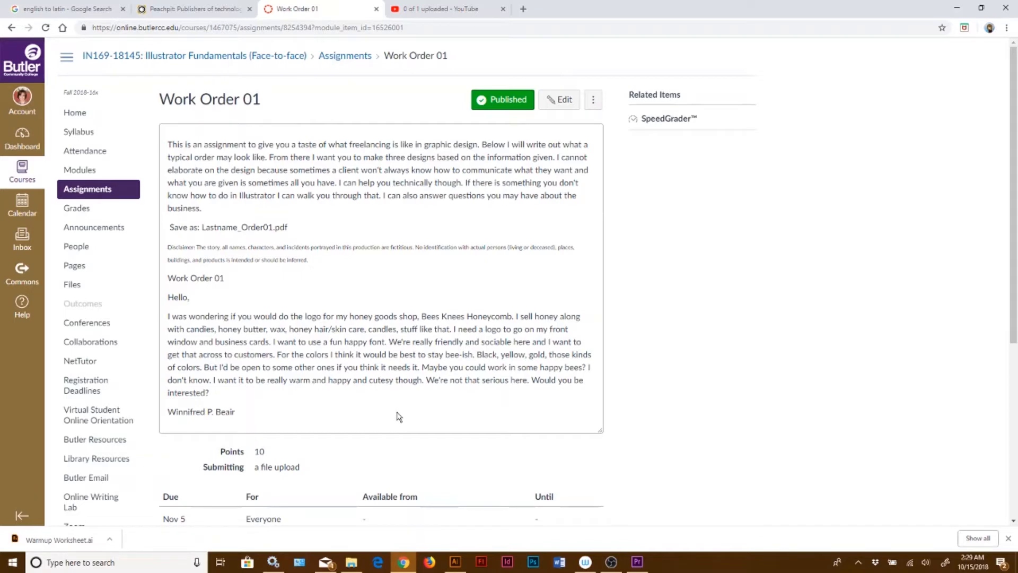
scroll(398, 416, down, 5)
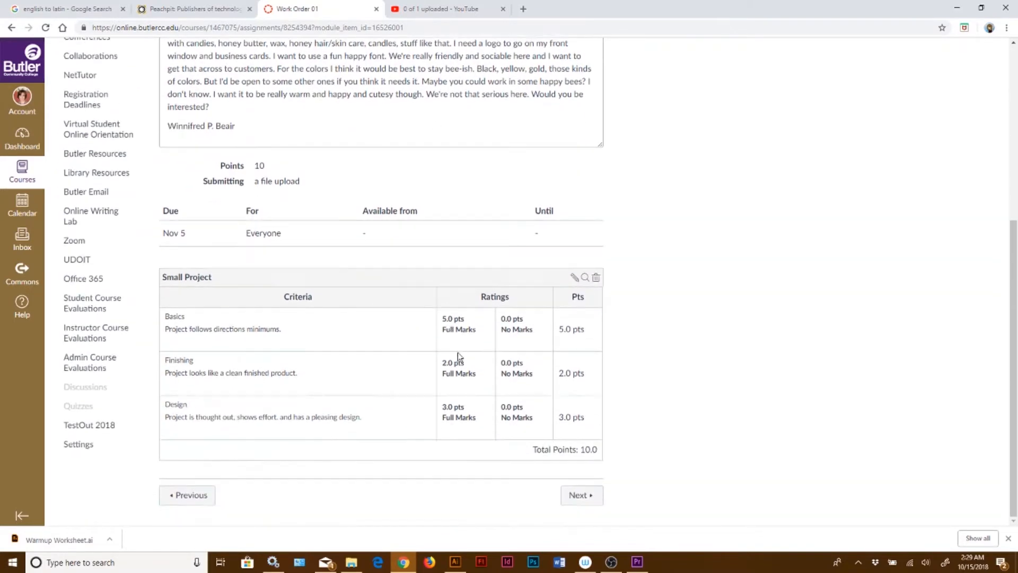
click(576, 497)
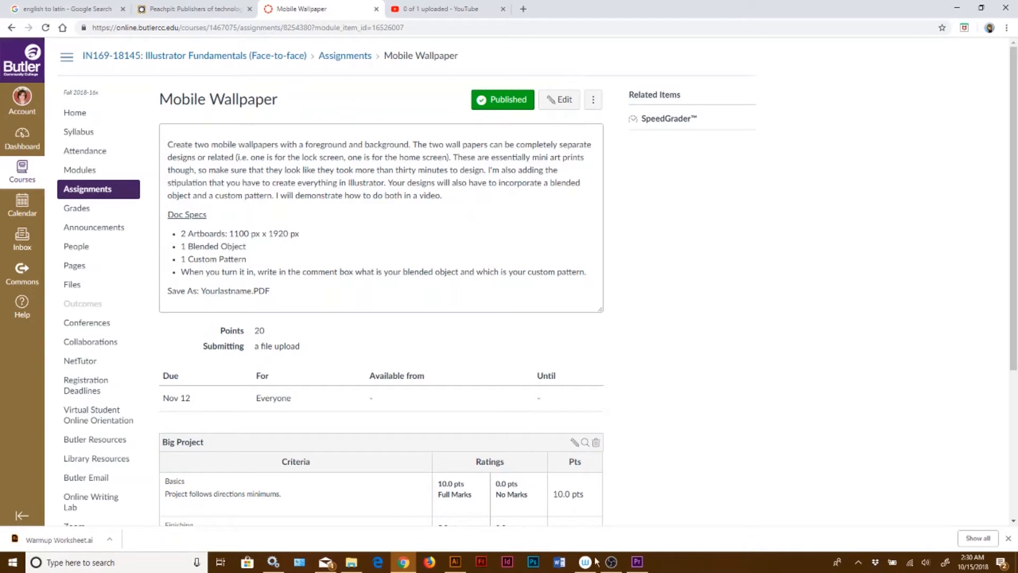
Switch to Illustrator and blend the blue spiral into the star with the Blend tool
click(455, 562)
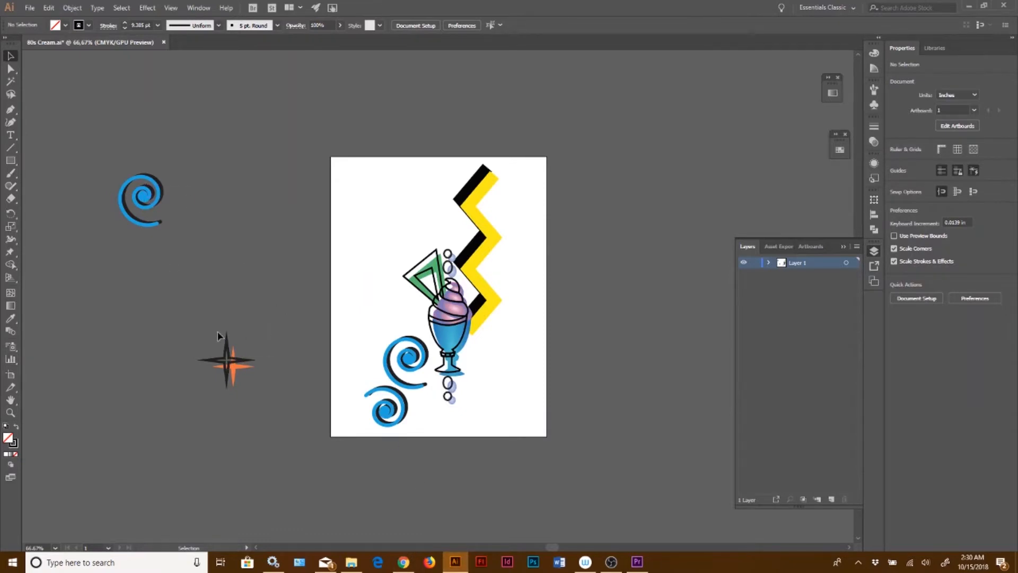
click(10, 333)
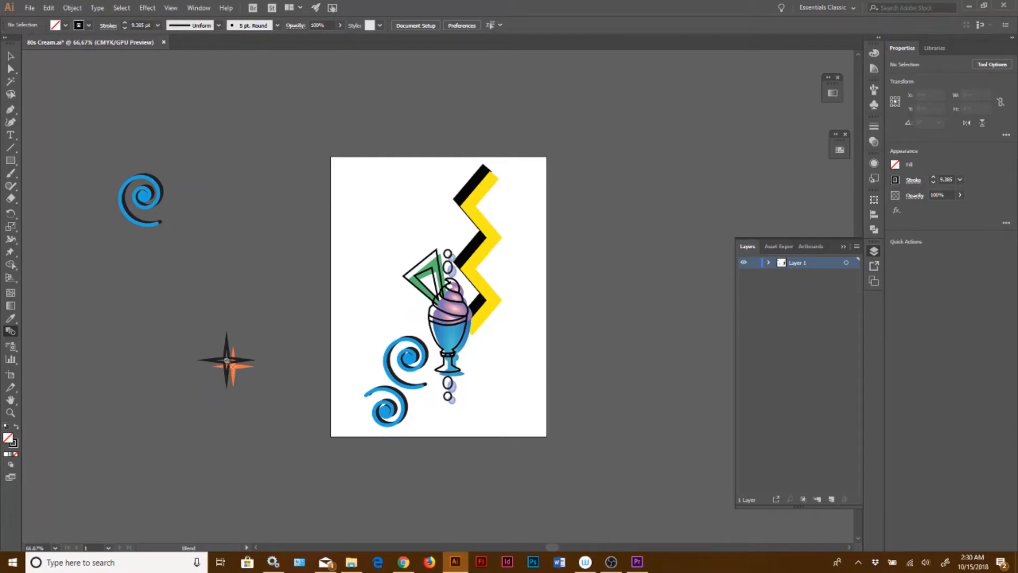
click(226, 359)
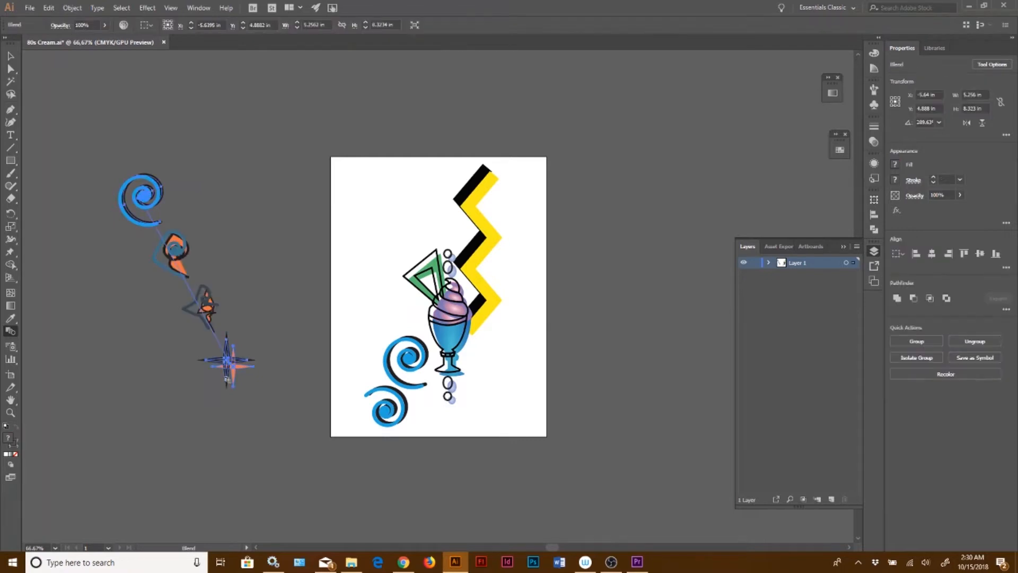
Set the blend spacing to Specified Steps and increase the number of steps
double_click(13, 335)
click(189, 161)
click(265, 112)
click(273, 133)
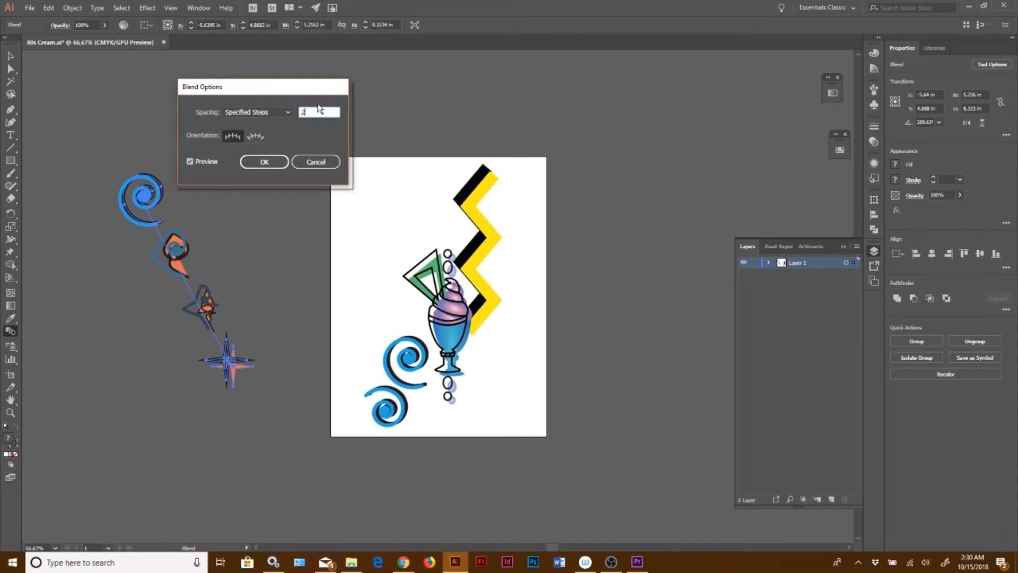
key(Up)
key(Up)
key(Up)
key(Up)
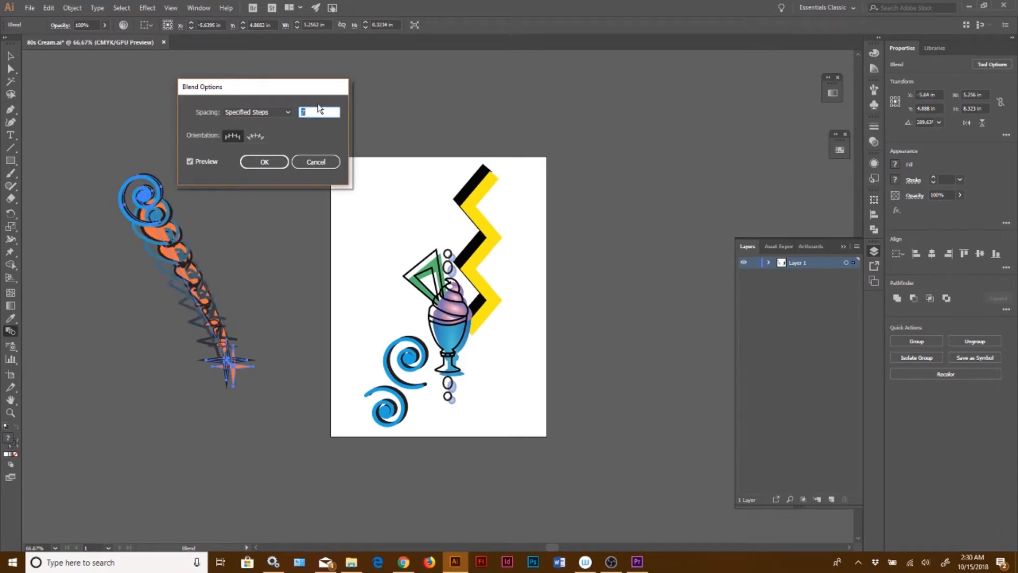
click(247, 164)
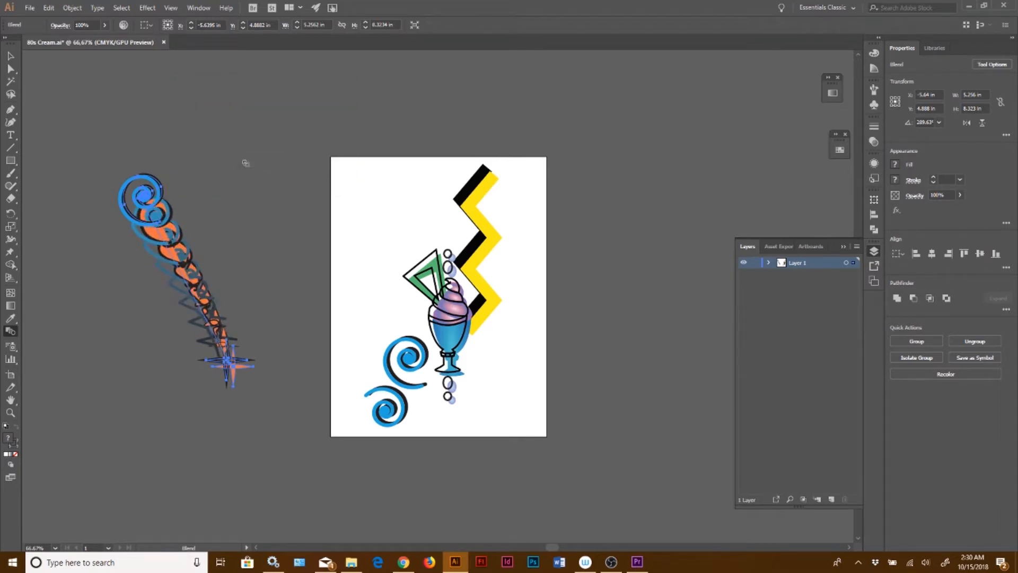
Pull curve handles out of the blend spine's end anchor with the Anchor Point tool to bend the blend
click(11, 55)
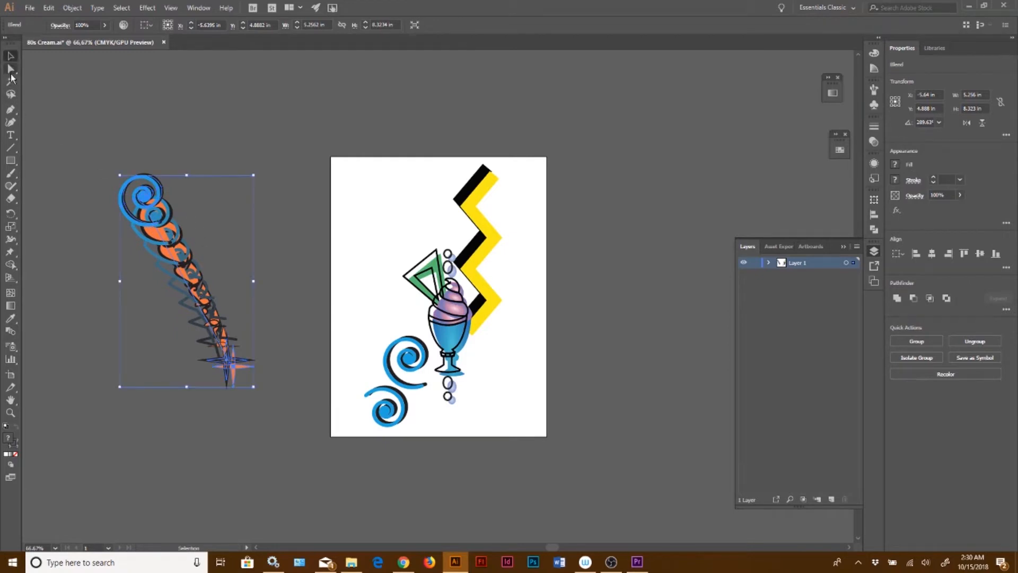
click(11, 68)
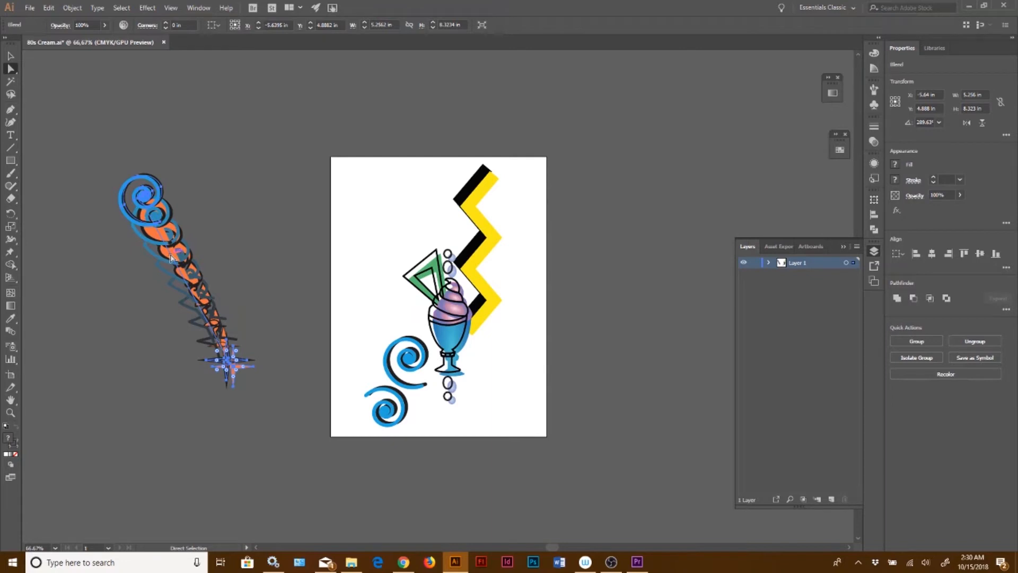
key(shift+c)
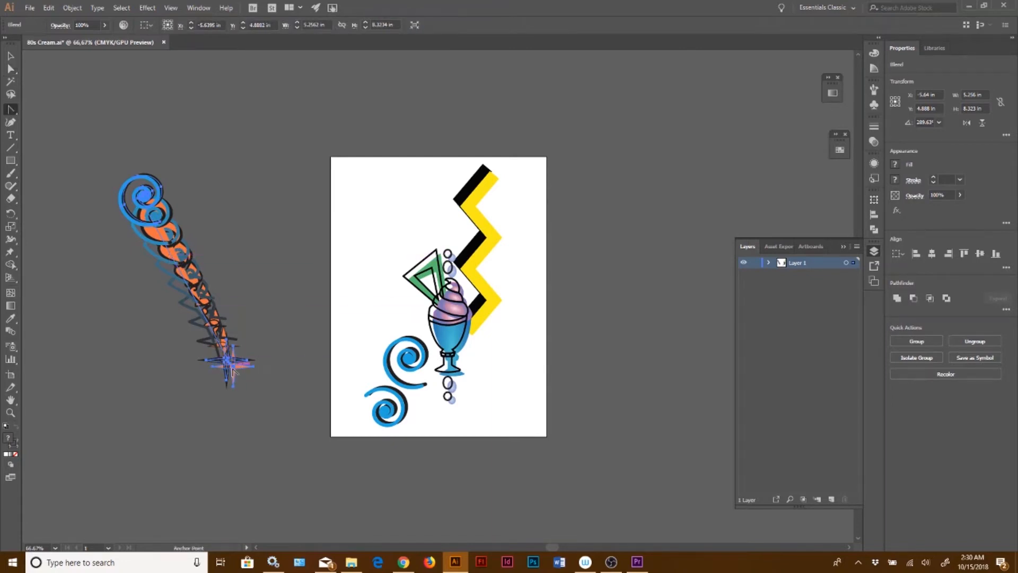
key(ctrl+plus)
key(ctrl+plus)
drag(352, 391, 209, 215)
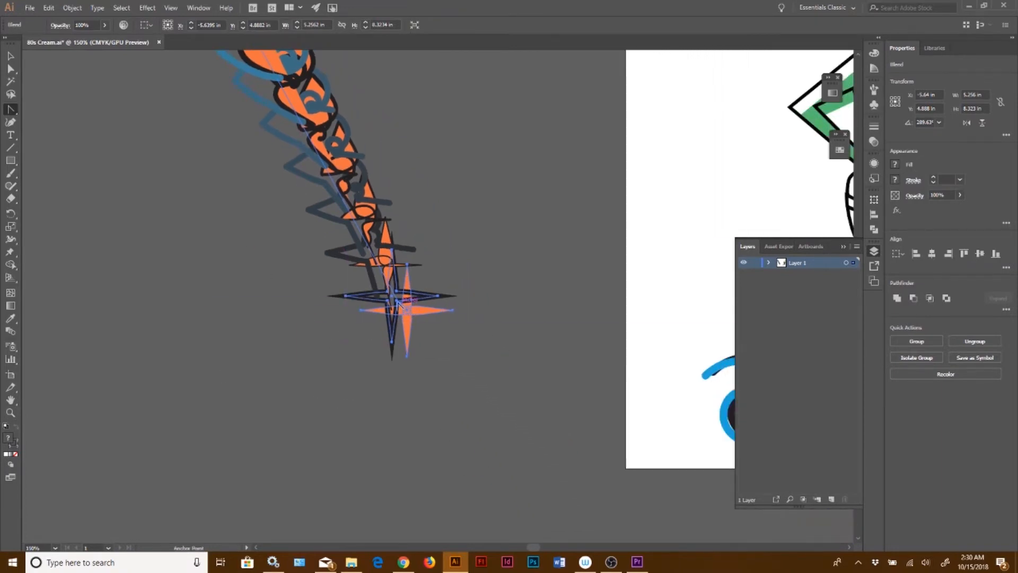
drag(397, 302, 334, 472)
key(ctrl+minus)
key(ctrl+minus)
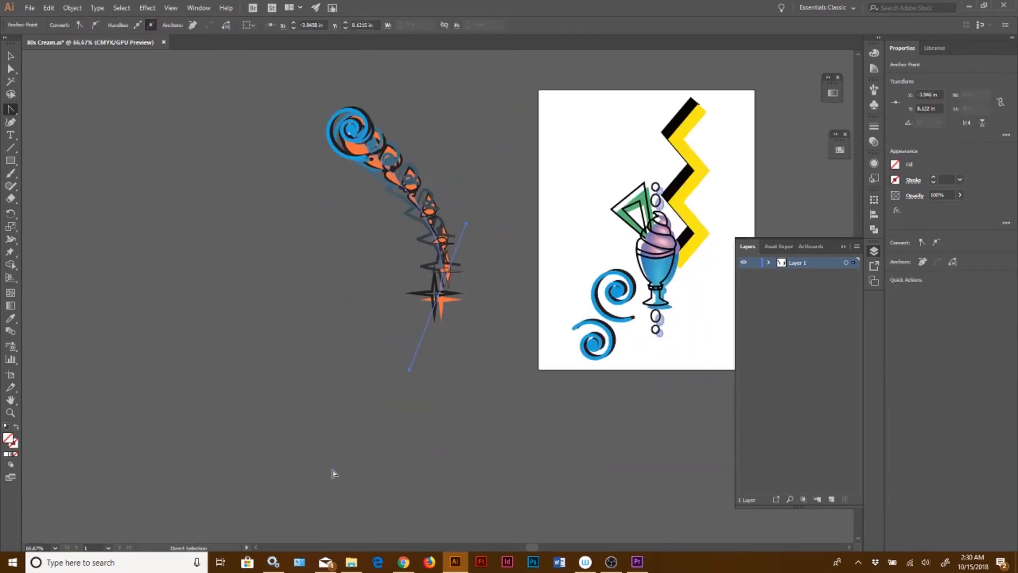
Lengthen the spine's upper handle to curve the blend further, then deselect
key(a)
drag(467, 223, 484, 171)
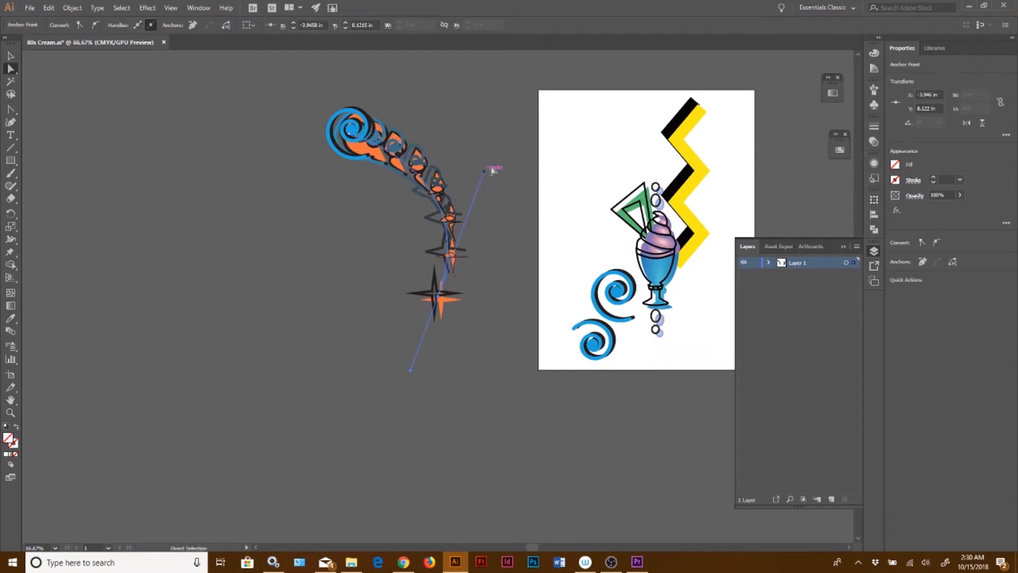
click(506, 145)
key(v)
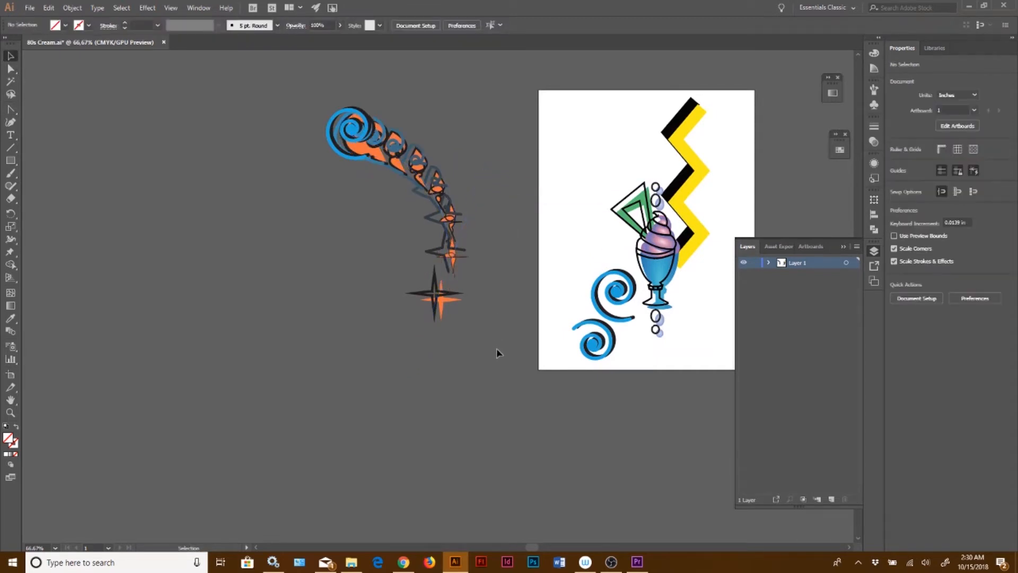
Undo the spine edits and the blend
key(space)
drag(503, 355, 325, 381)
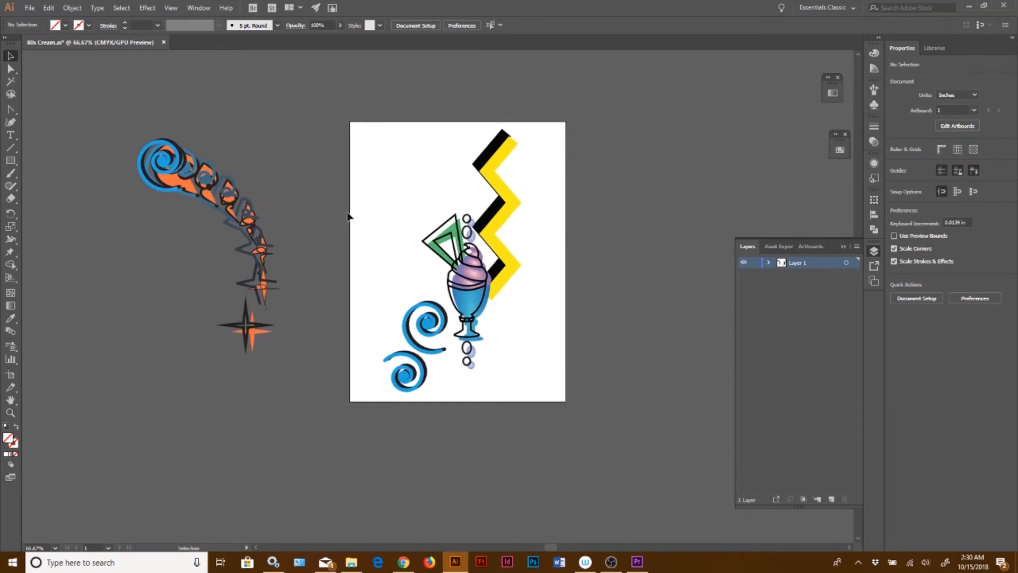
drag(352, 122, 552, 432)
key(a)
key(ctrl+z)
key(ctrl+z)
key(ctrl+z)
key(ctrl+z)
key(ctrl+z)
key(ctrl+z)
key(ctrl+z)
key(ctrl+z)
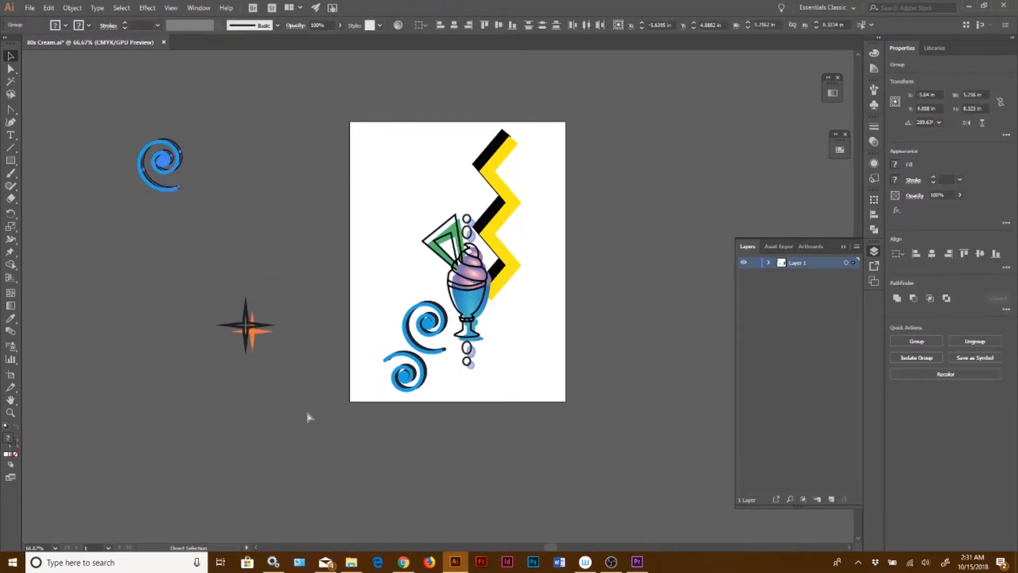
key(ctrl+z)
Delete the leftover spiral beside the artboard
key(v)
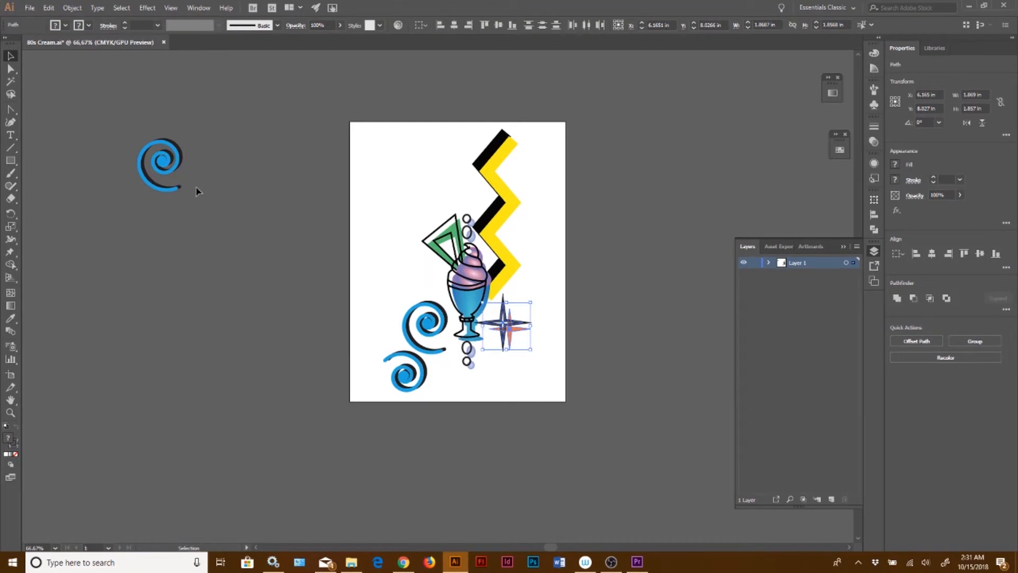
drag(122, 123, 209, 247)
key(Delete)
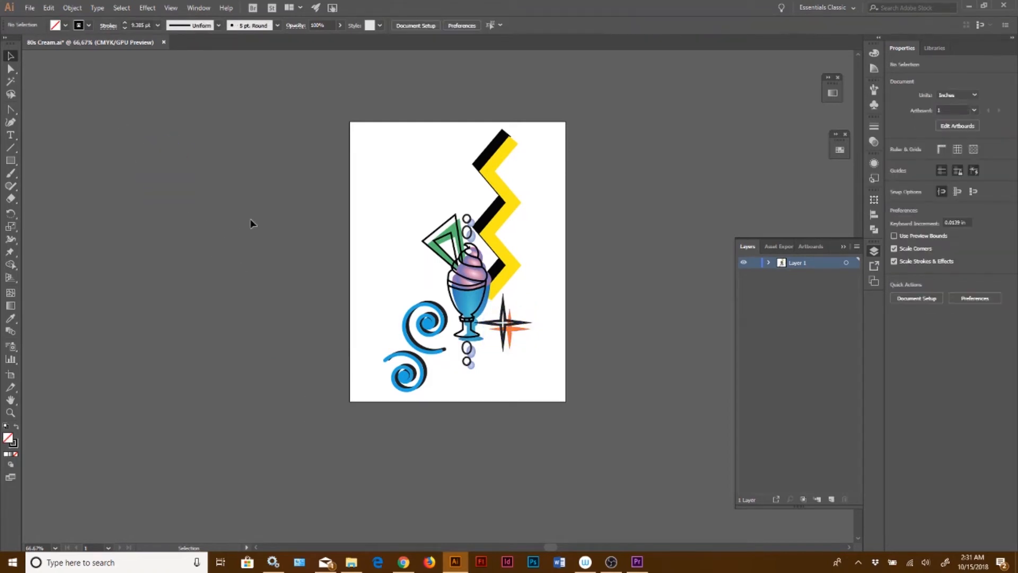
Select all the artwork and make a pattern from it
key(ctrl+a)
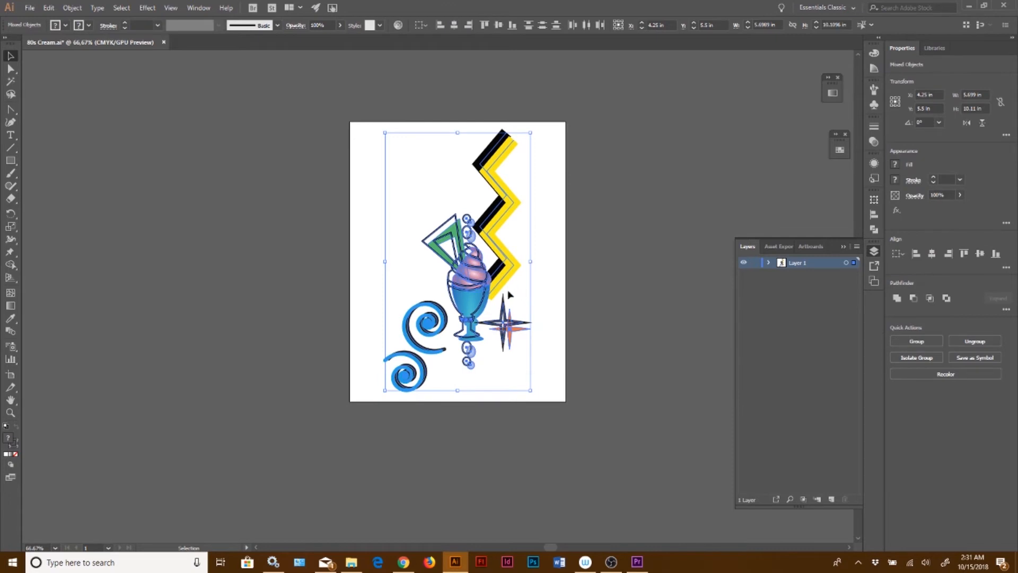
click(72, 8)
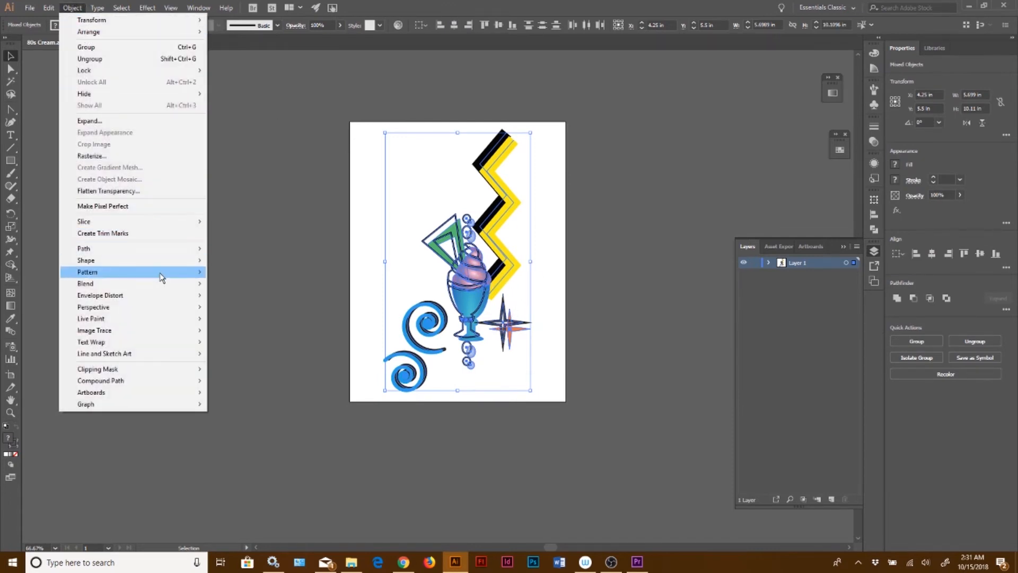
mouse_move(181, 272)
click(248, 273)
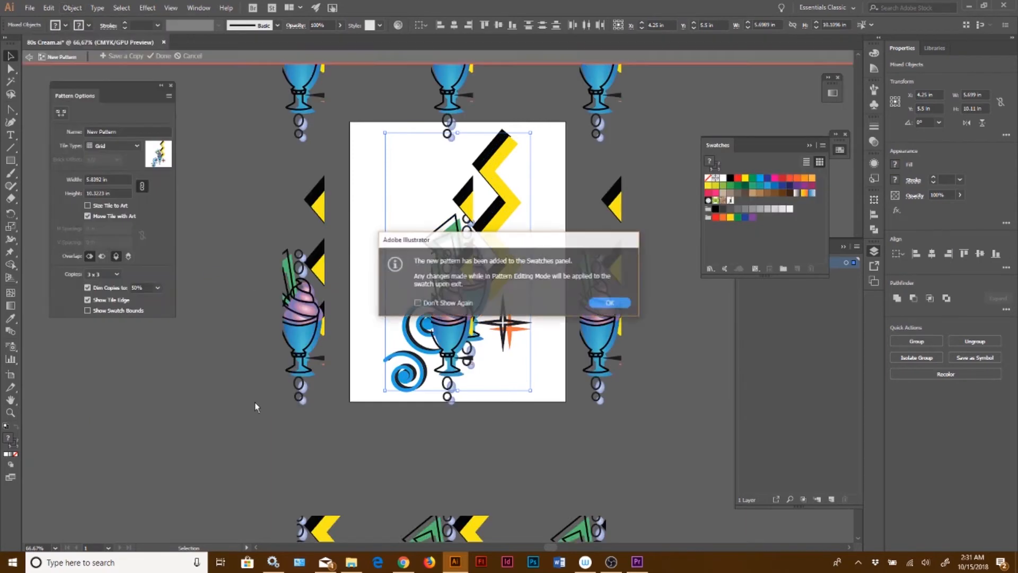
click(610, 302)
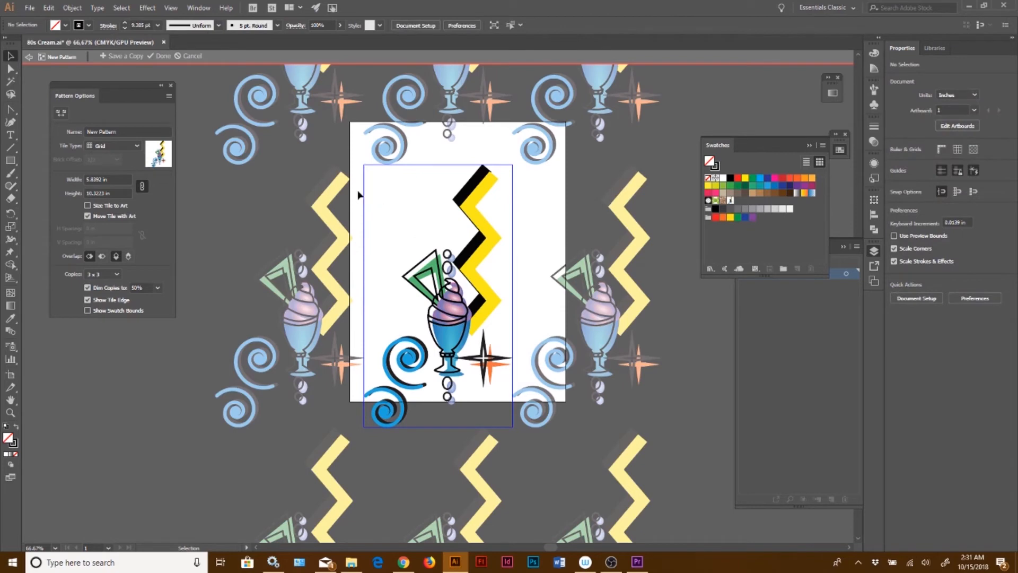
Set the pattern's tile type to Hex by Column
click(111, 146)
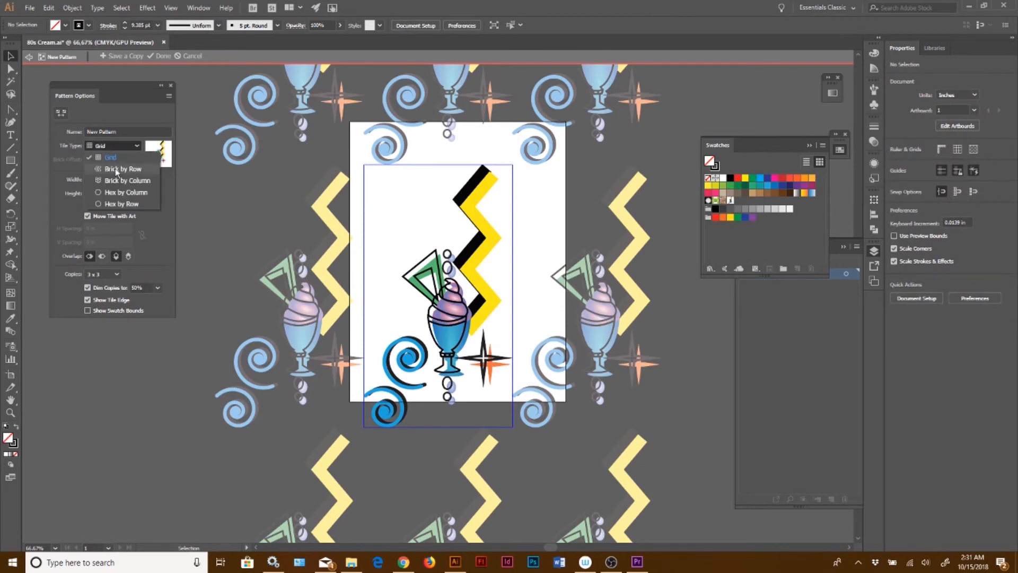
click(106, 168)
click(107, 149)
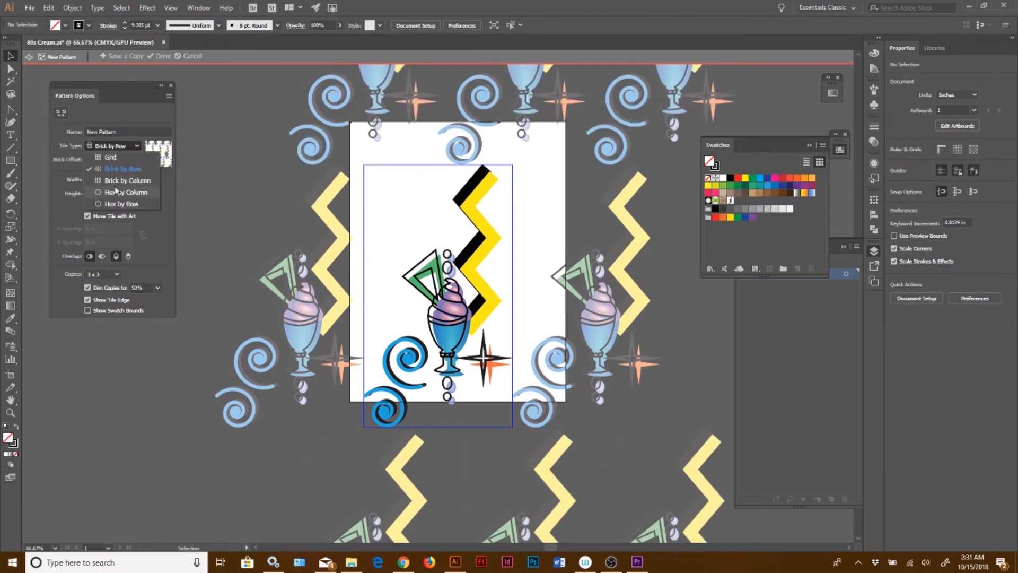
click(114, 189)
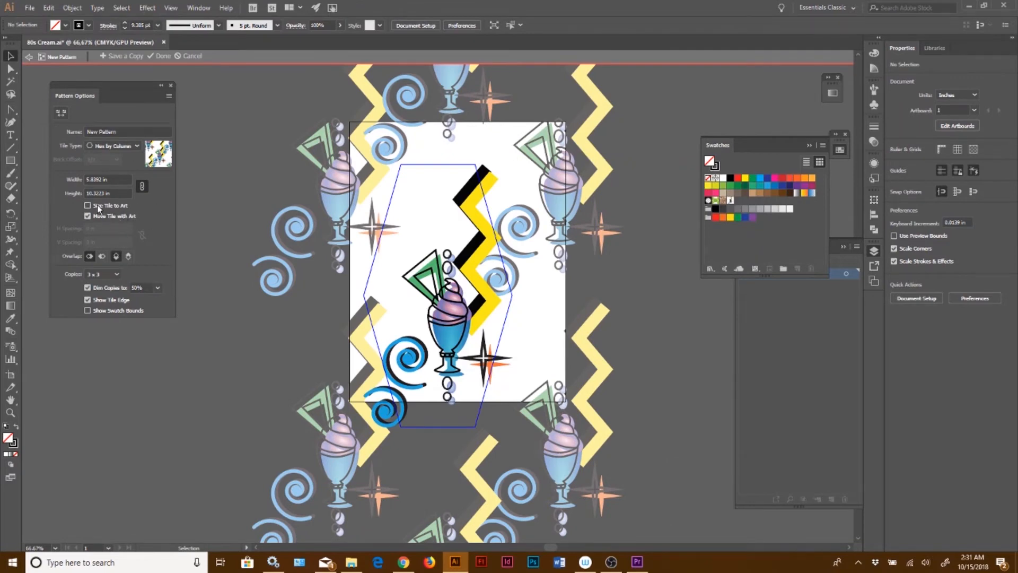
Enable Size Tile to Art, set horizontal and vertical spacing to 0.625 in, and show 9 x 9 copies
click(97, 205)
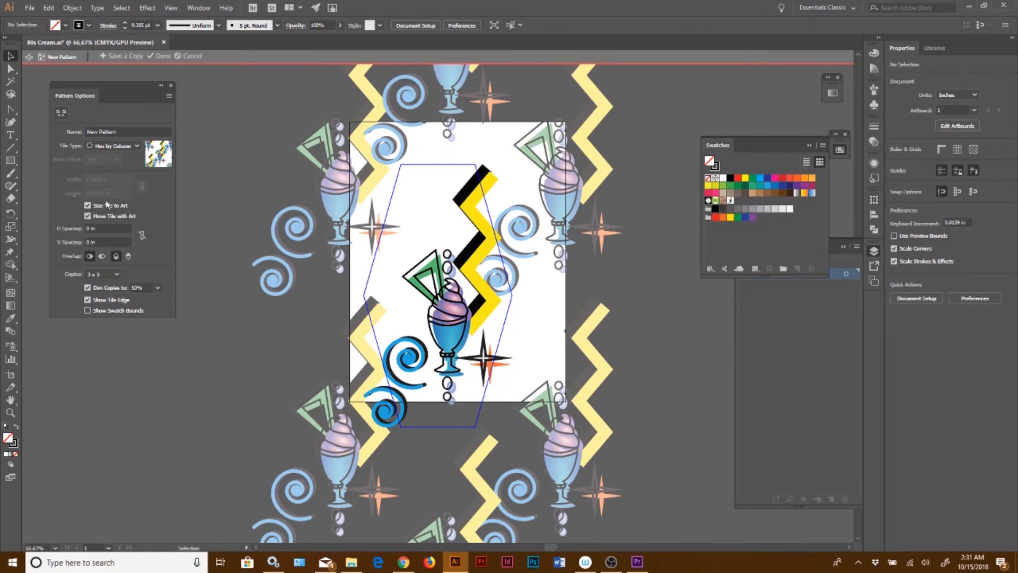
click(98, 228)
click(141, 234)
key(Up)
key(Up)
key(Up)
key(Up)
key(Up)
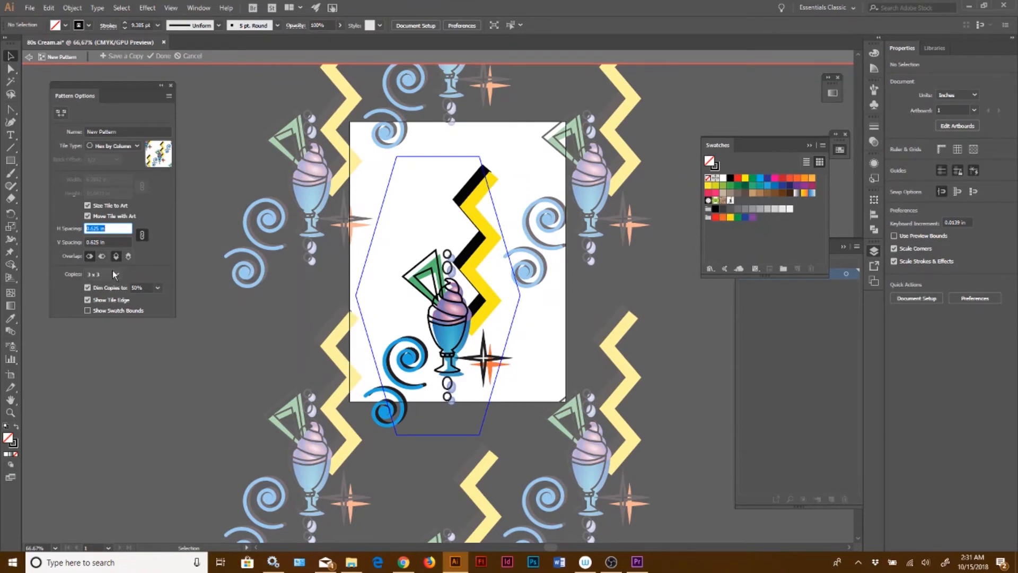
click(113, 272)
click(107, 331)
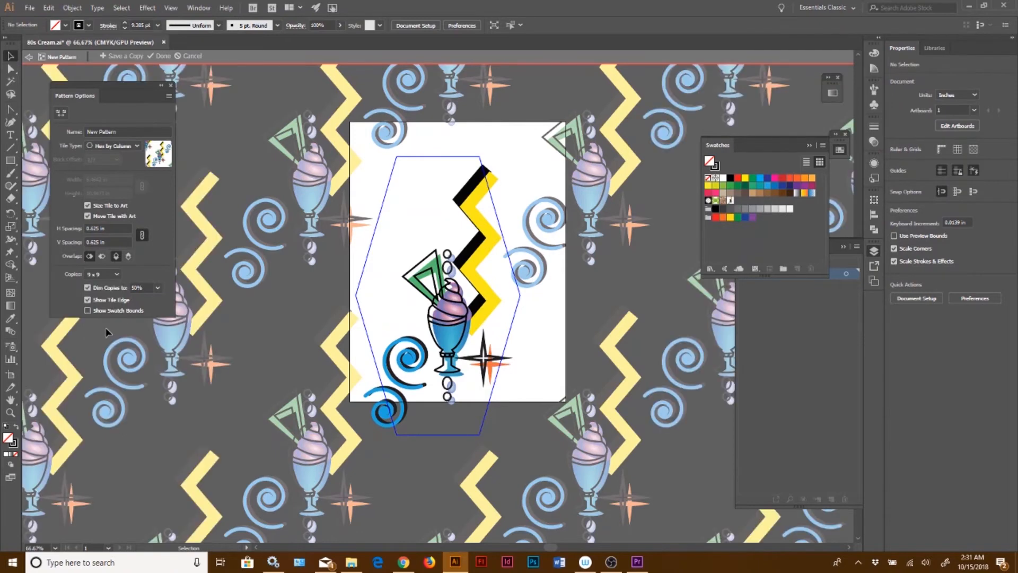
Name the pattern Shake and finish pattern editing to save the swatch
click(118, 131)
text(Shake)
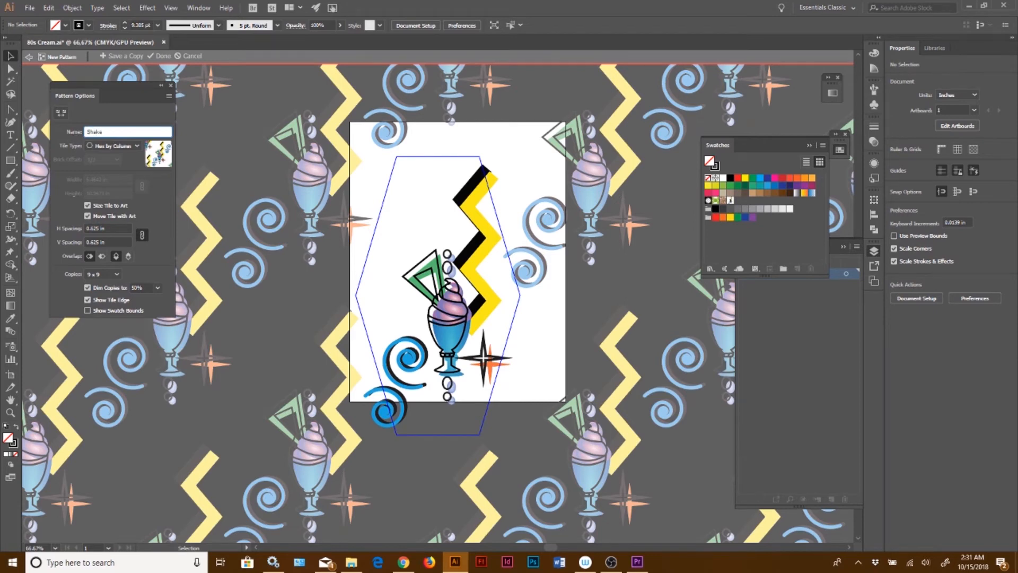
click(163, 59)
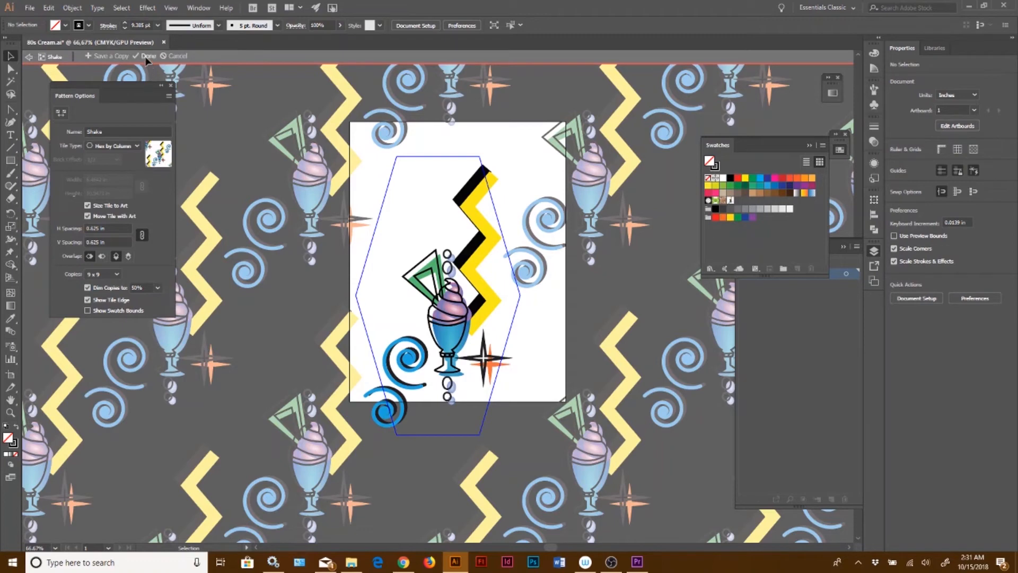
click(147, 56)
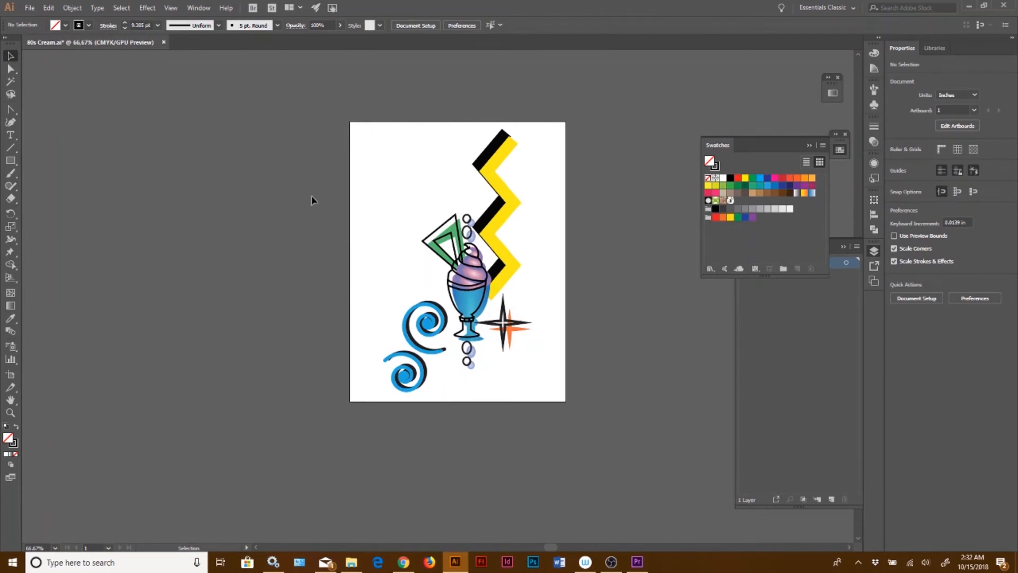
Draw a rectangle about 9.5 by 10.4 in beside the artboard and swap its stroke to a black fill
mouse_move(68, 112)
mouse_down()
mouse_move(125, 160)
mouse_move(265, 359)
mouse_move(311, 377)
mouse_up()
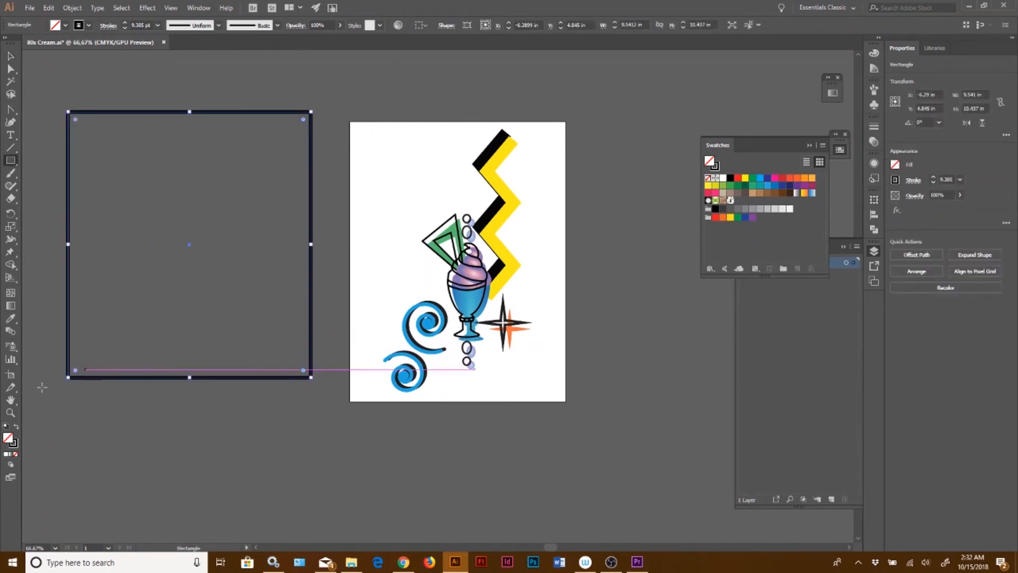
click(16, 427)
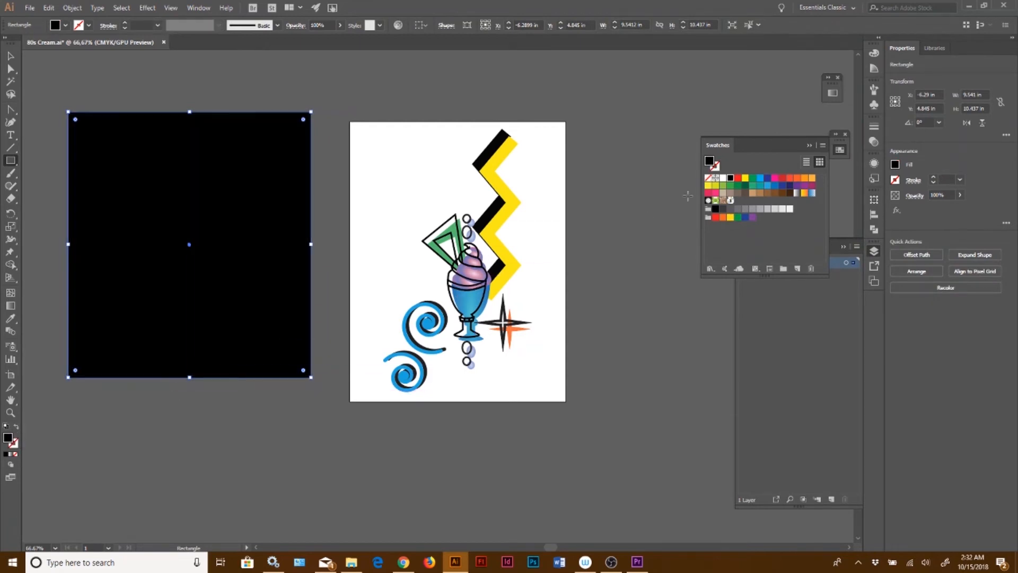
Fill the black rectangle with the Shake pattern swatch
click(840, 150)
click(840, 150)
click(731, 200)
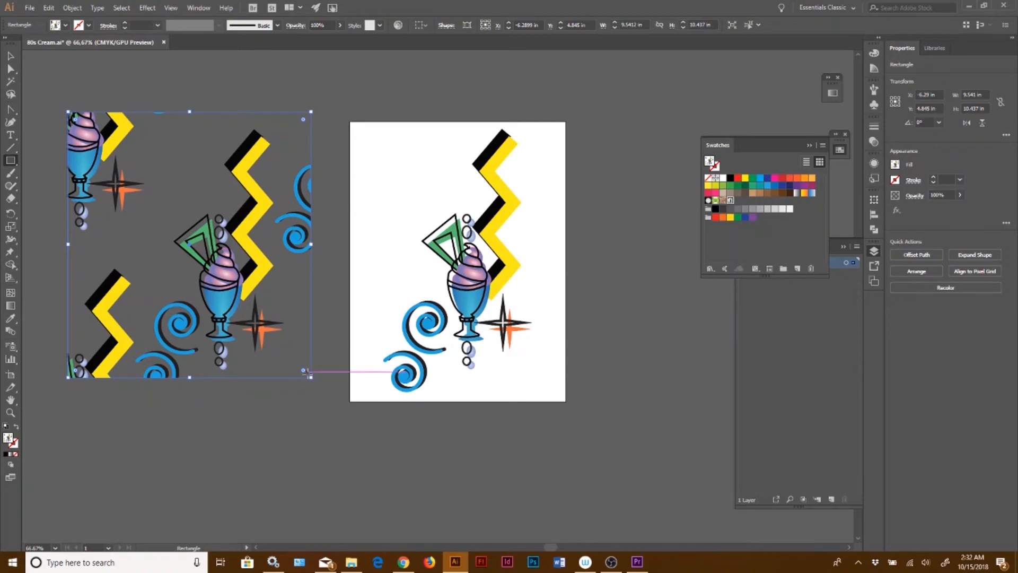
Resize the pattern-filled rectangle to about 10.7 by 10.9 in and reapply the Shake pattern swatch
drag(312, 377, 442, 474)
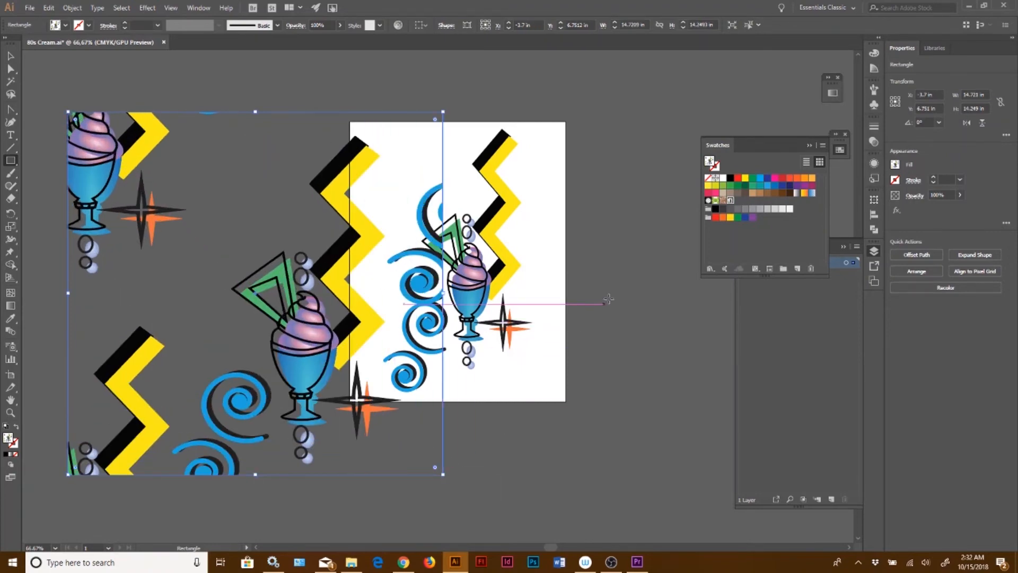
click(731, 200)
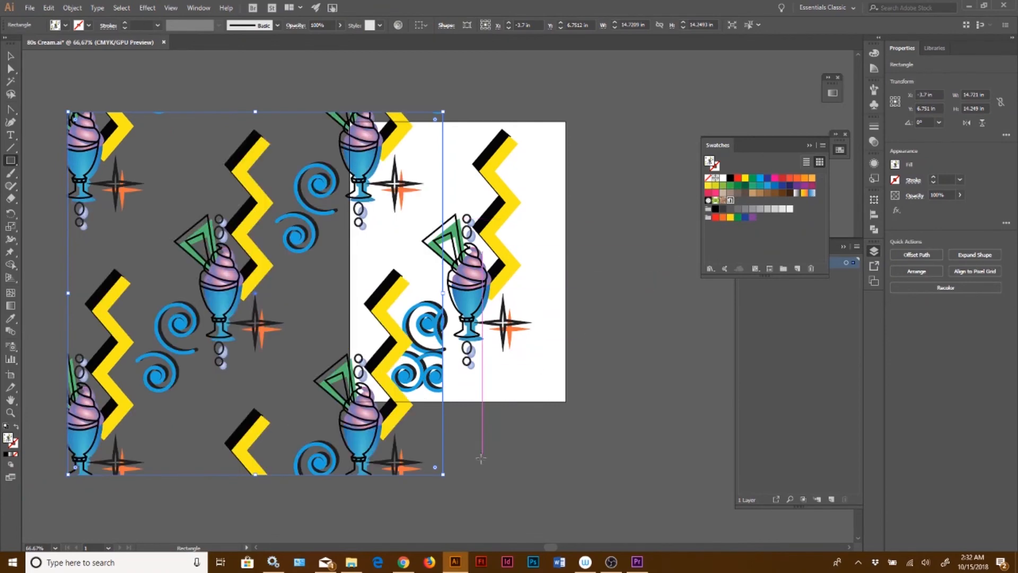
drag(443, 473, 343, 387)
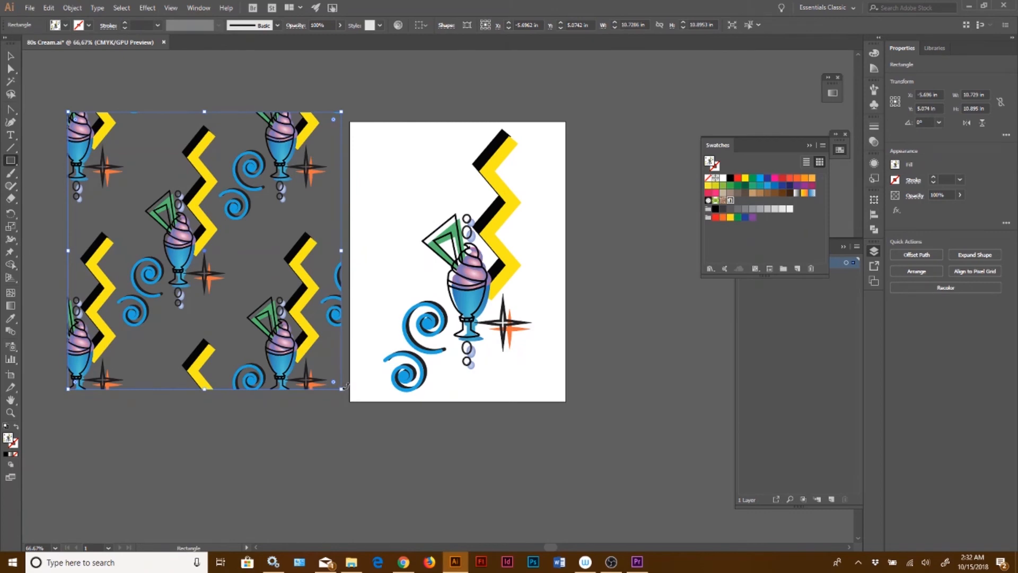
click(731, 201)
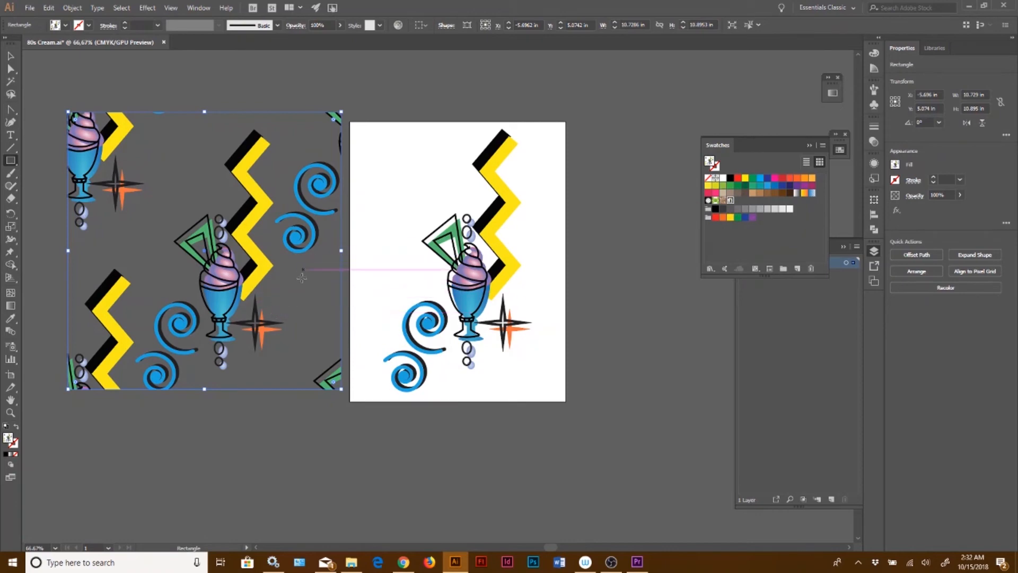
Enter pattern editing for the Shake swatch and change the zigzag's stroke colour to orange
click(770, 269)
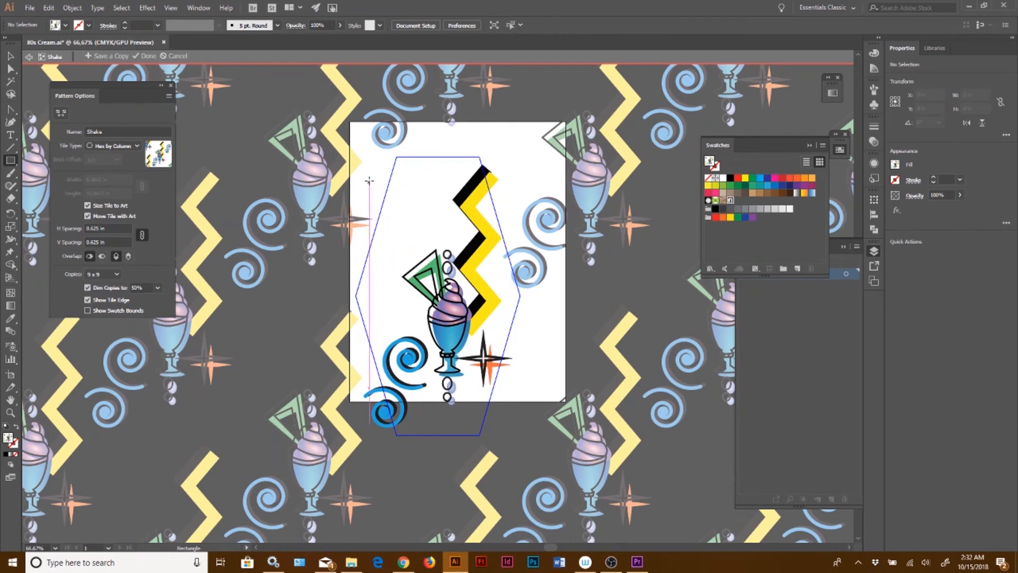
key(v)
drag(363, 164, 481, 378)
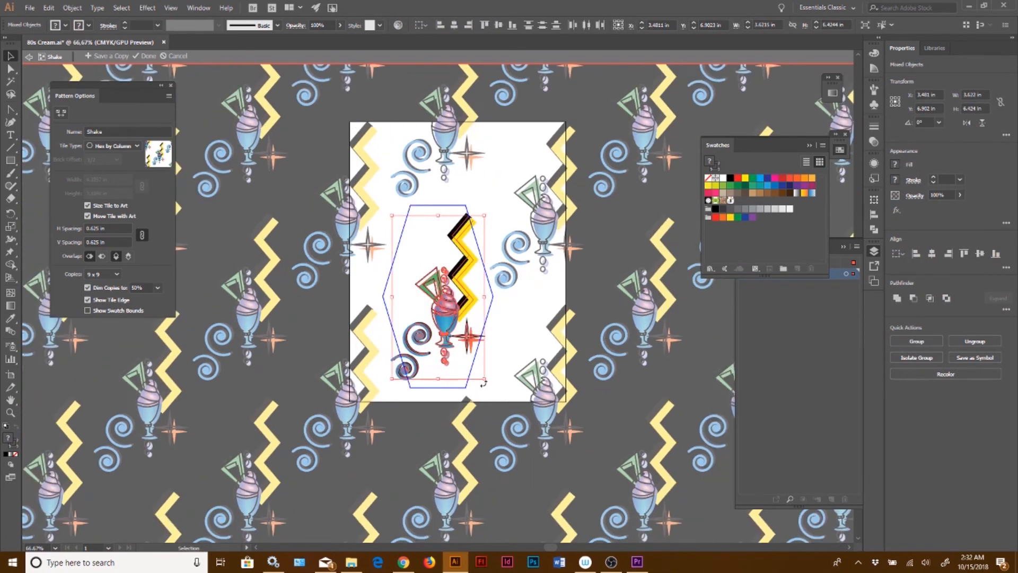
click(512, 335)
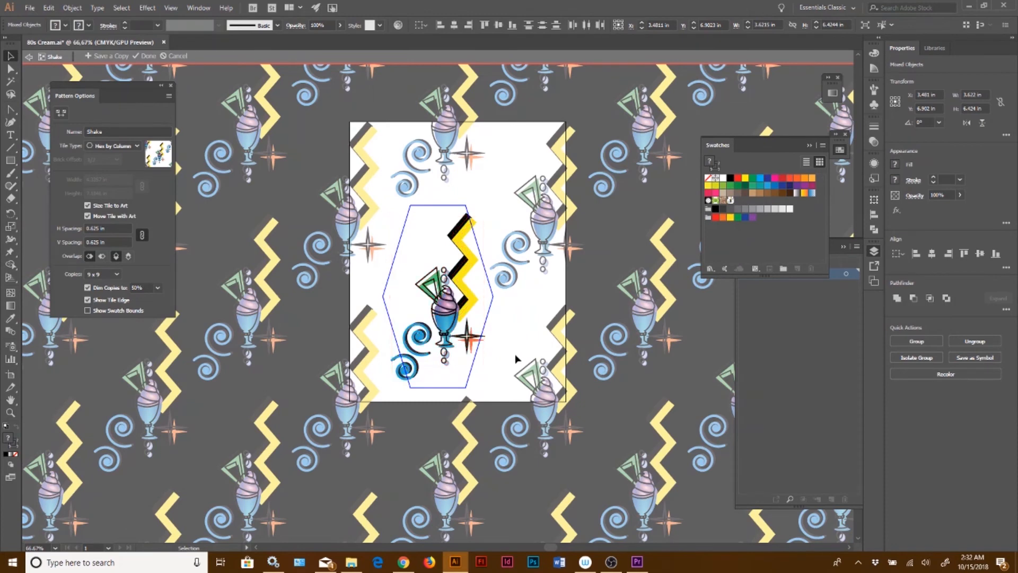
click(467, 273)
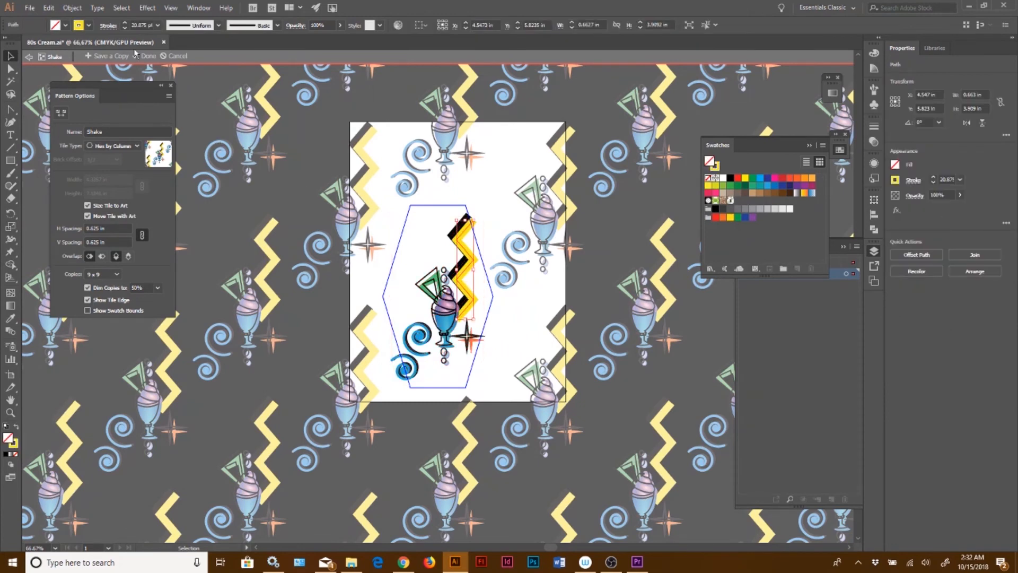
click(88, 25)
click(104, 43)
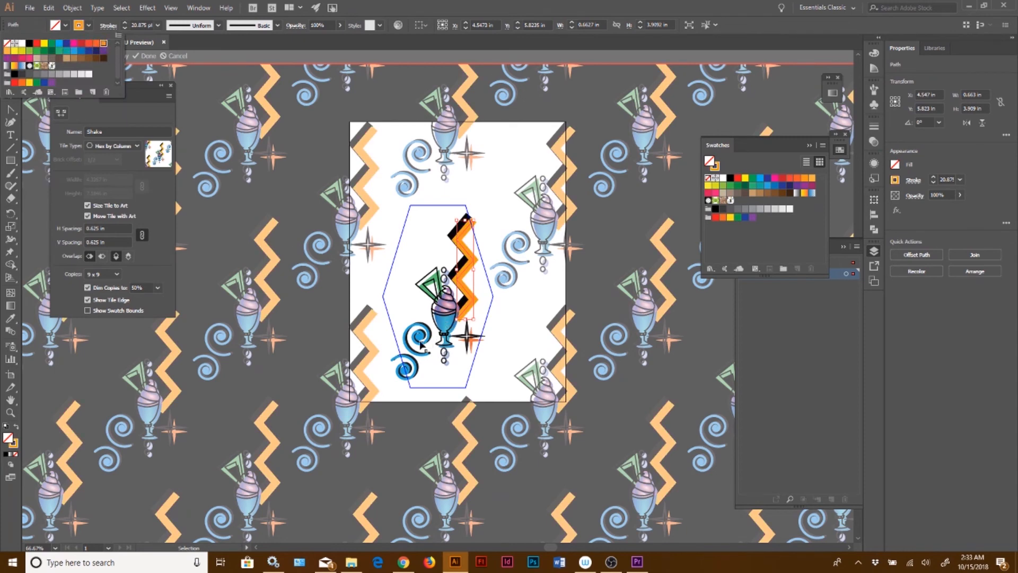
Change the swirl's stroke colour to red and finish editing the pattern
click(420, 347)
click(419, 344)
click(88, 25)
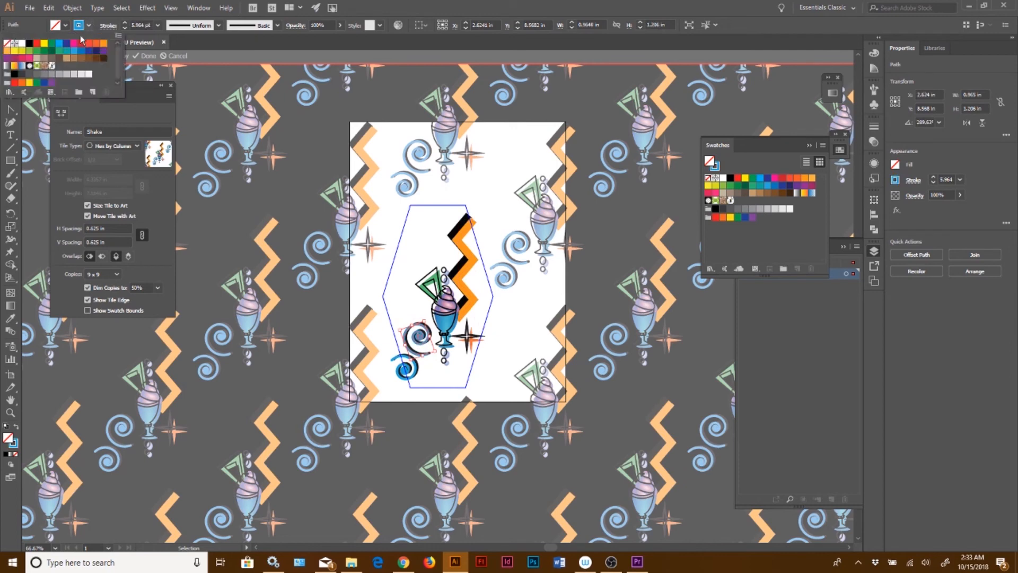
click(59, 51)
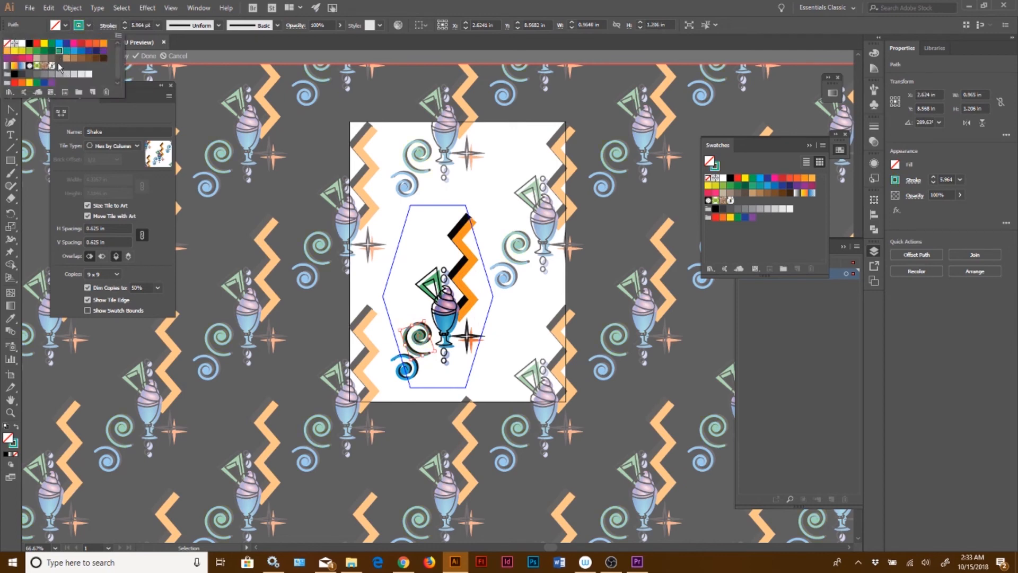
click(81, 45)
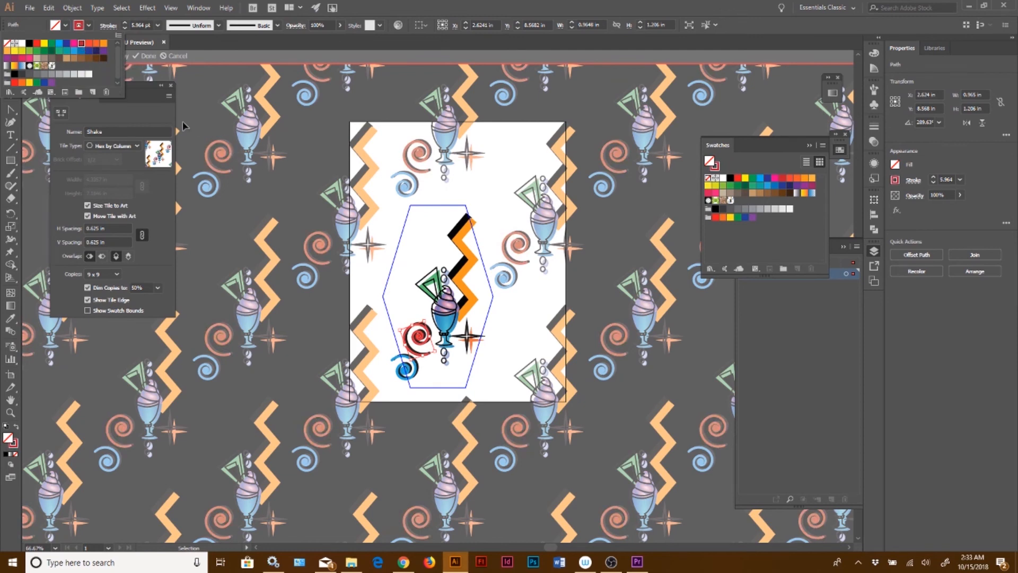
click(235, 47)
click(146, 55)
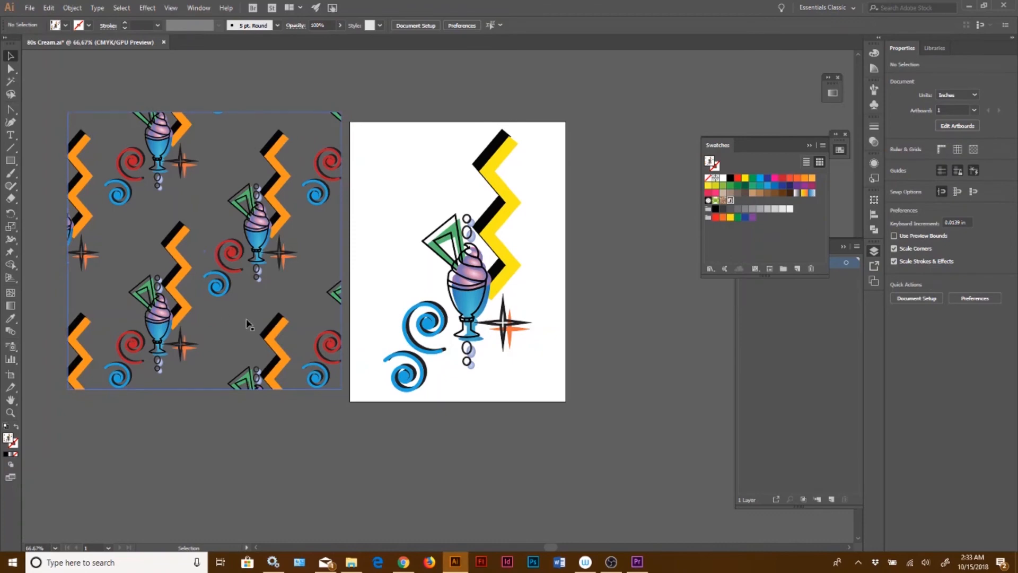
Switch to the browser and browse the Wall Paper Examples page linked from the Mobile Wallpaper assignment
click(402, 565)
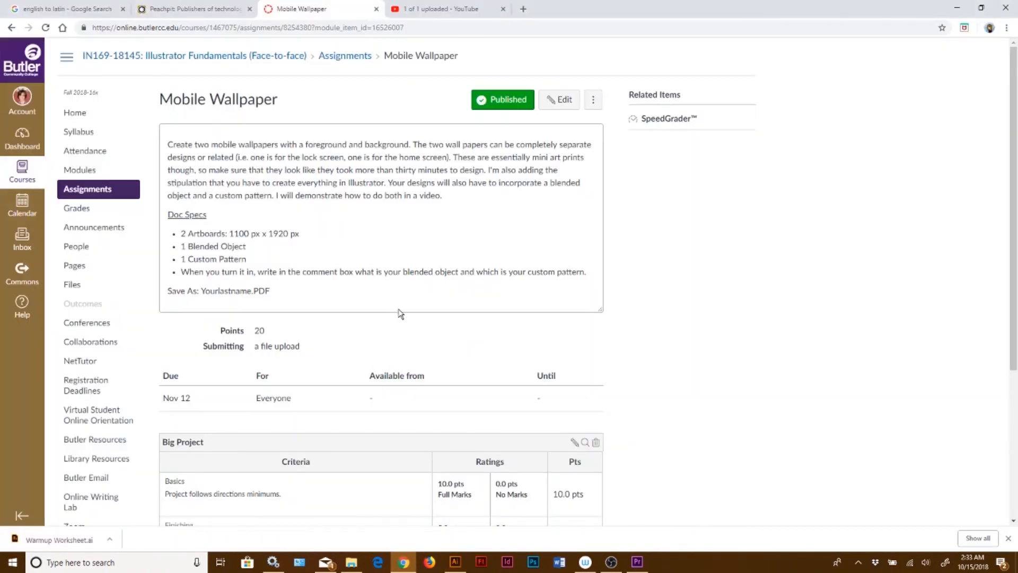
scroll(392, 315, down, 4)
click(597, 447)
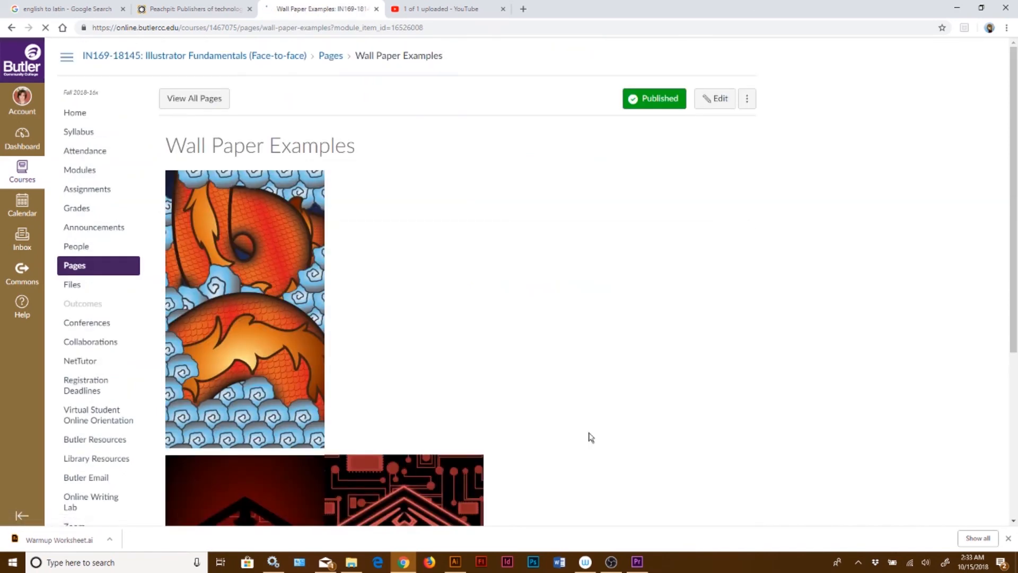
scroll(589, 431, down, 5)
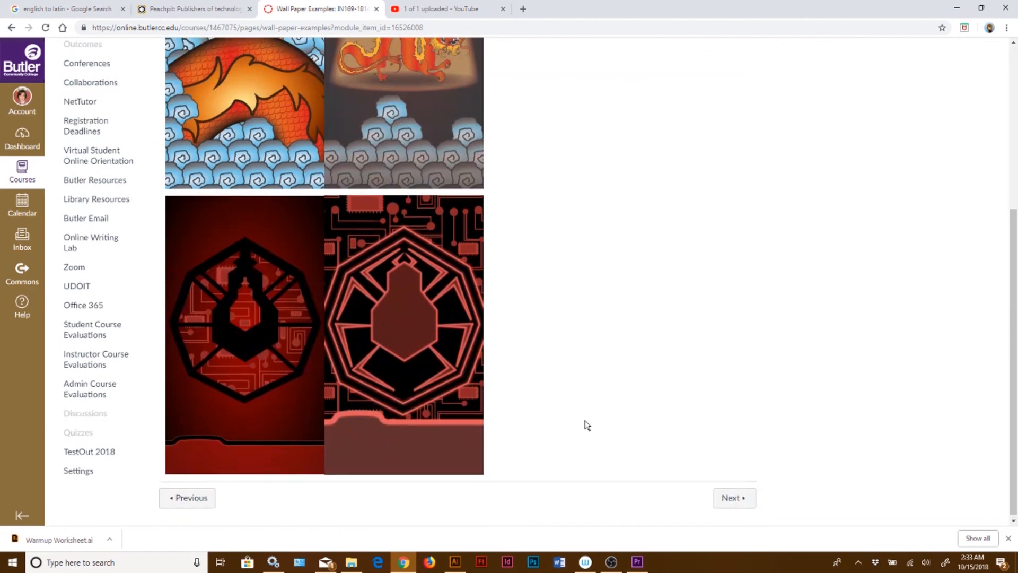
scroll(587, 425, up, 3)
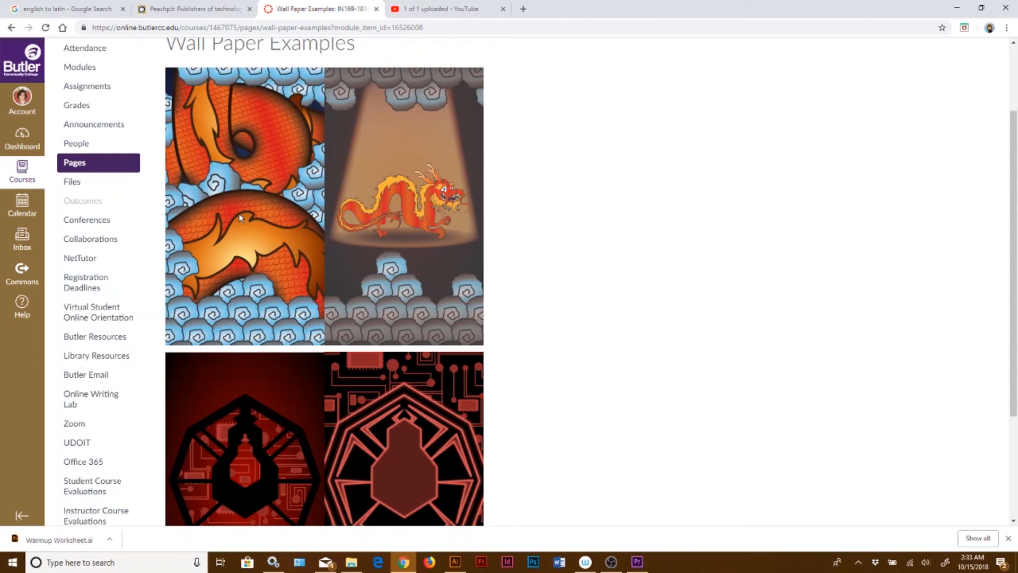
scroll(420, 365, down, 3)
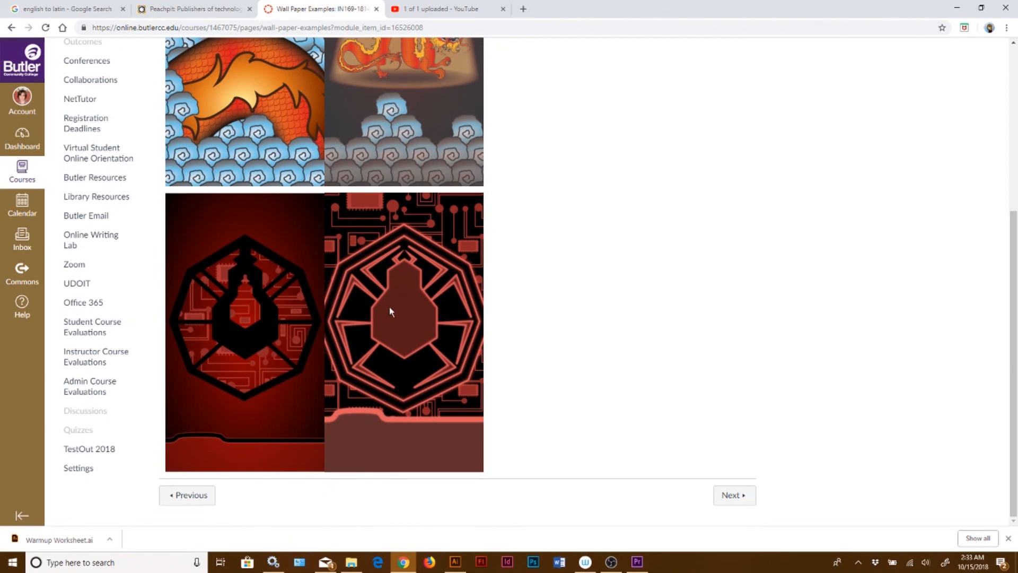
scroll(396, 307, up, 2)
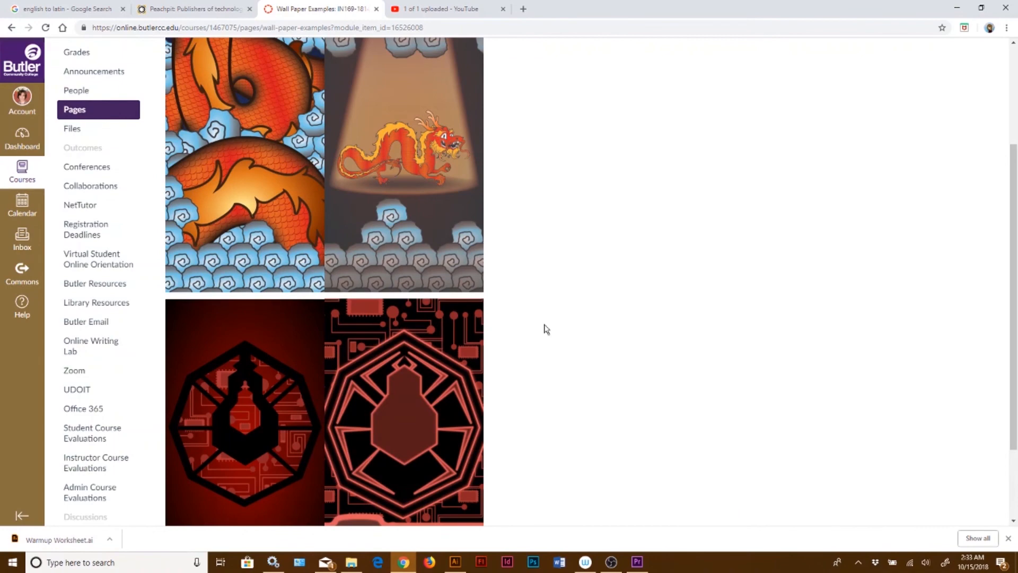
scroll(546, 329, up, 3)
scroll(547, 329, down, 4)
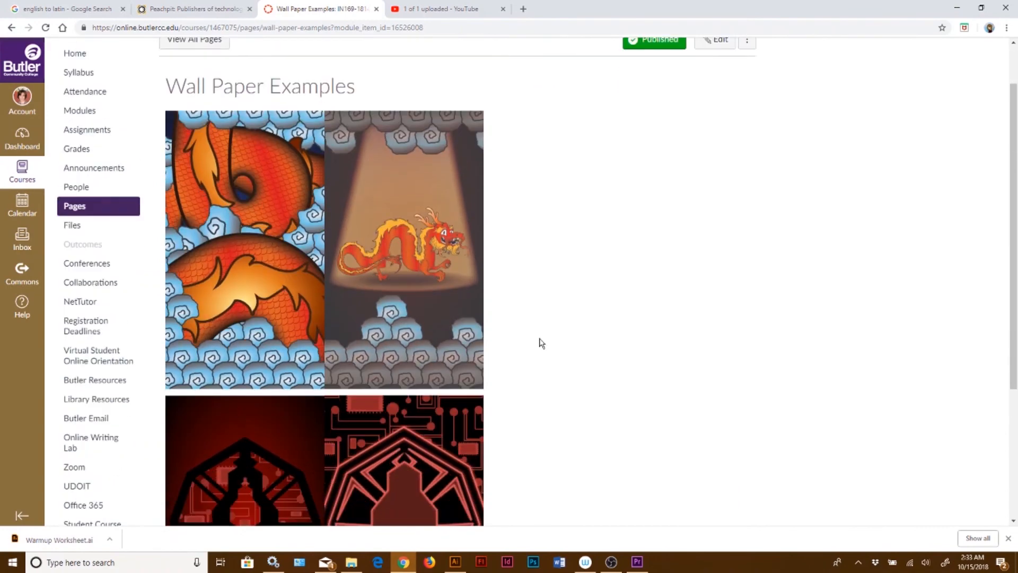